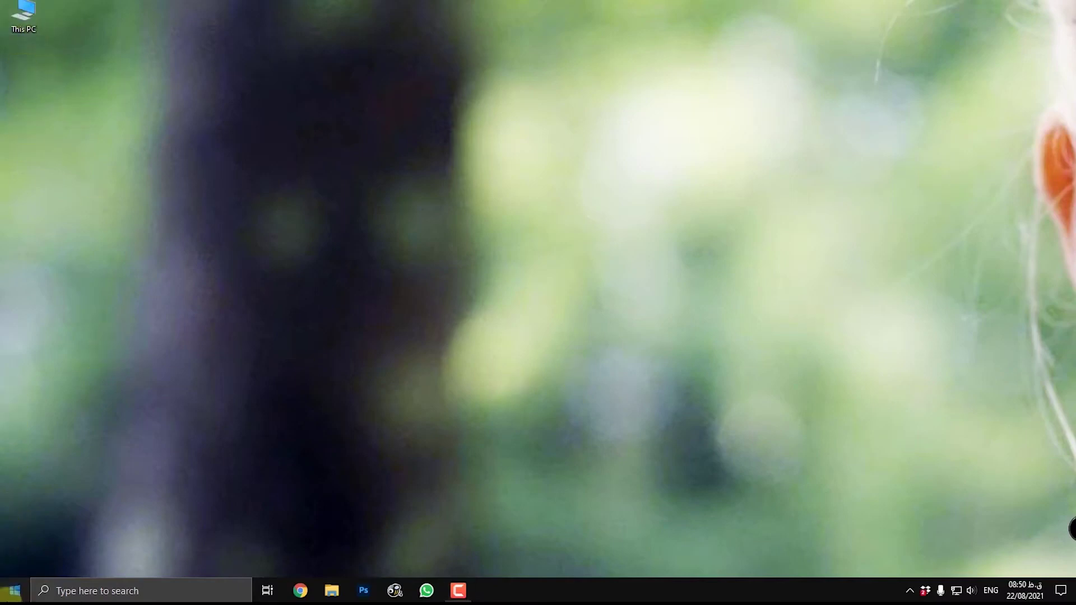
- Reach the Open file location option for the Camtasia Recorder 2019 tile in Start
click(14, 590)
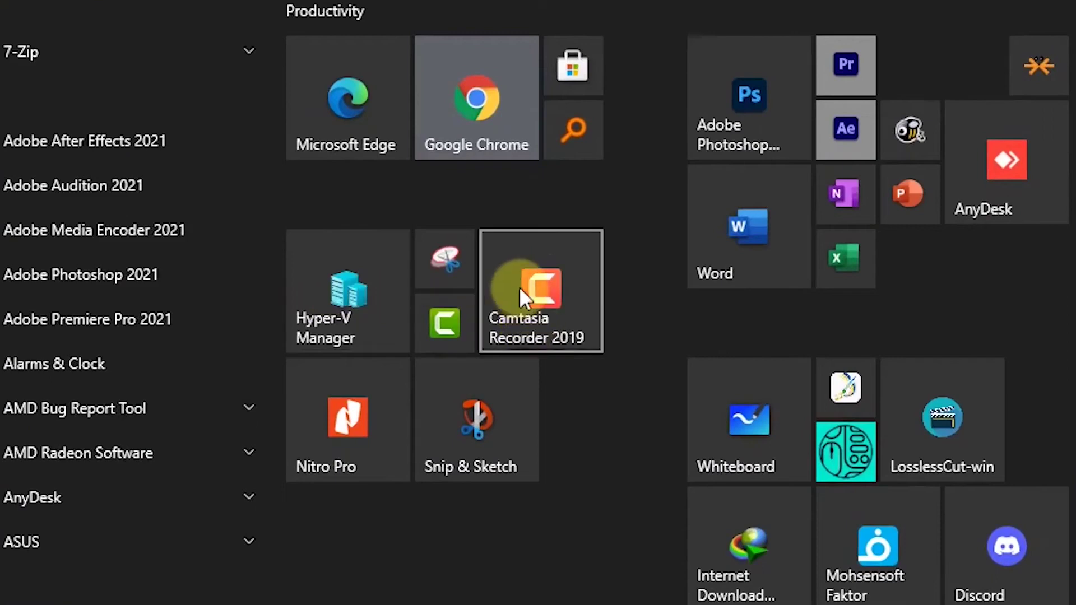
right_click(531, 286)
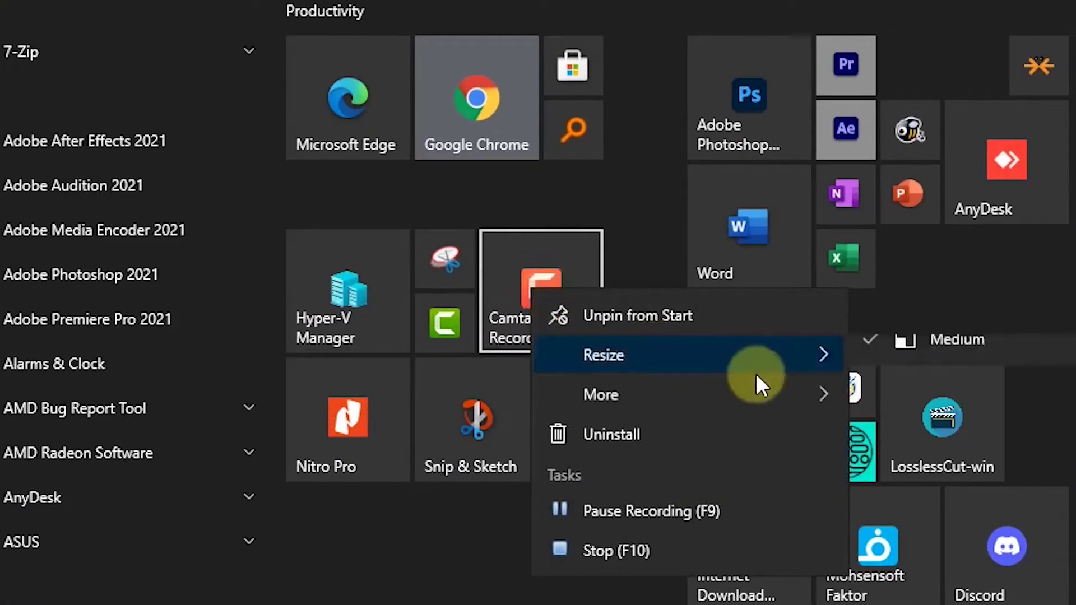
mouse_move(821, 384)
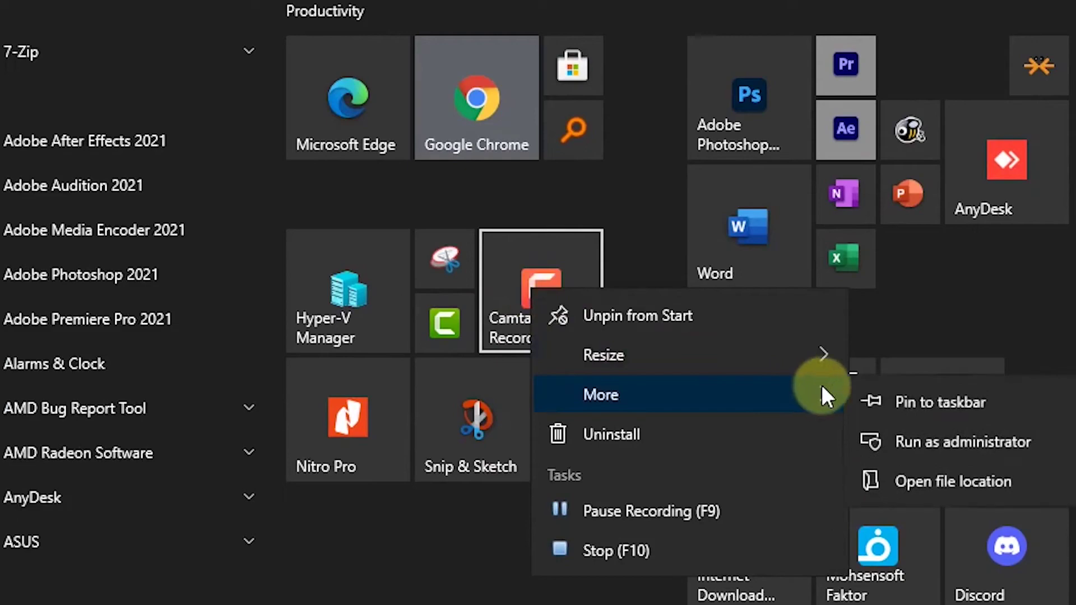
- Open the TechSmith folder and create a Camtasia Recorder 2019 shortcut on the desktop
click(950, 483)
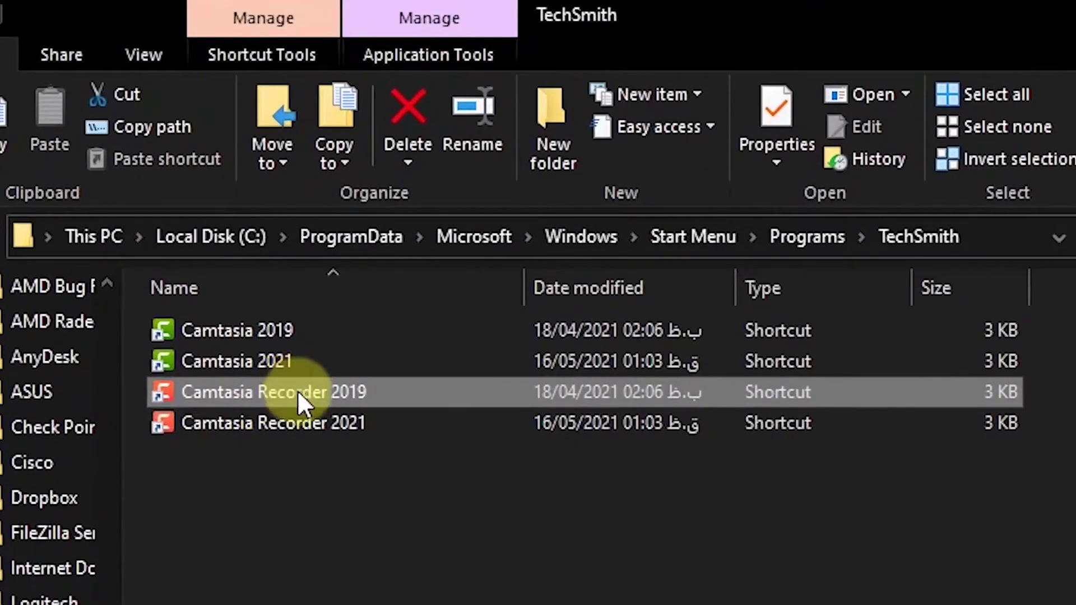
drag(297, 390, 190, 268)
click(287, 419)
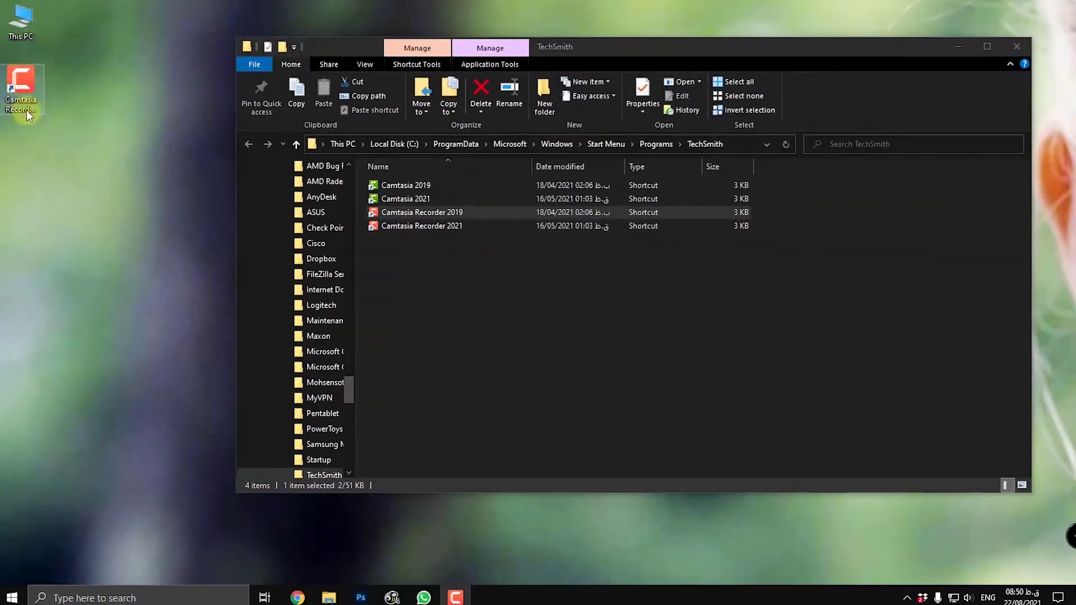
- Drag Adobe Premiere Pro 2021 from the Start app list to make a desktop shortcut
click(12, 598)
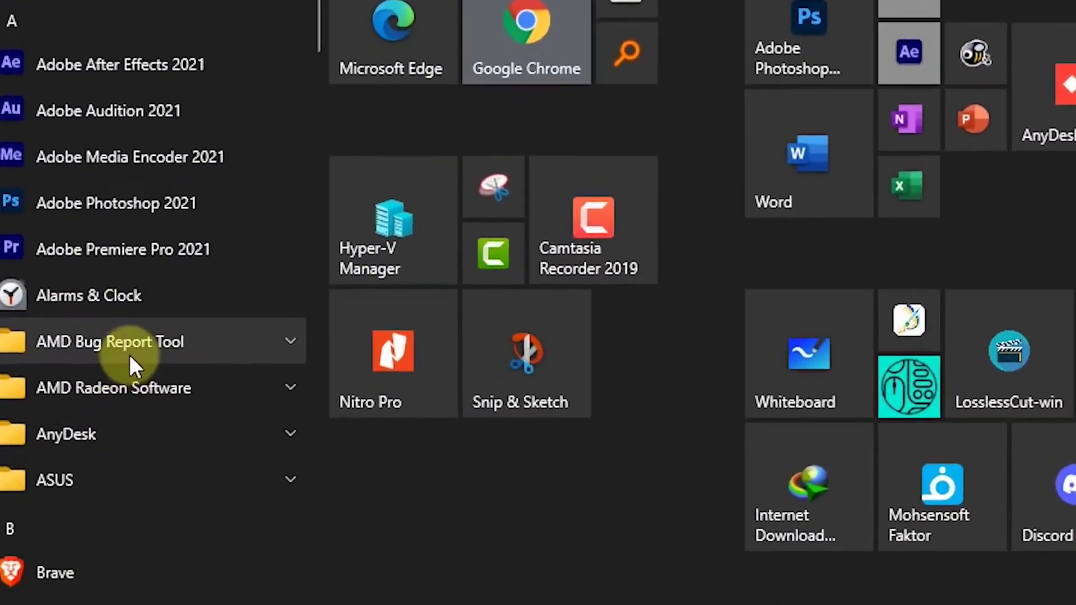
right_click(115, 302)
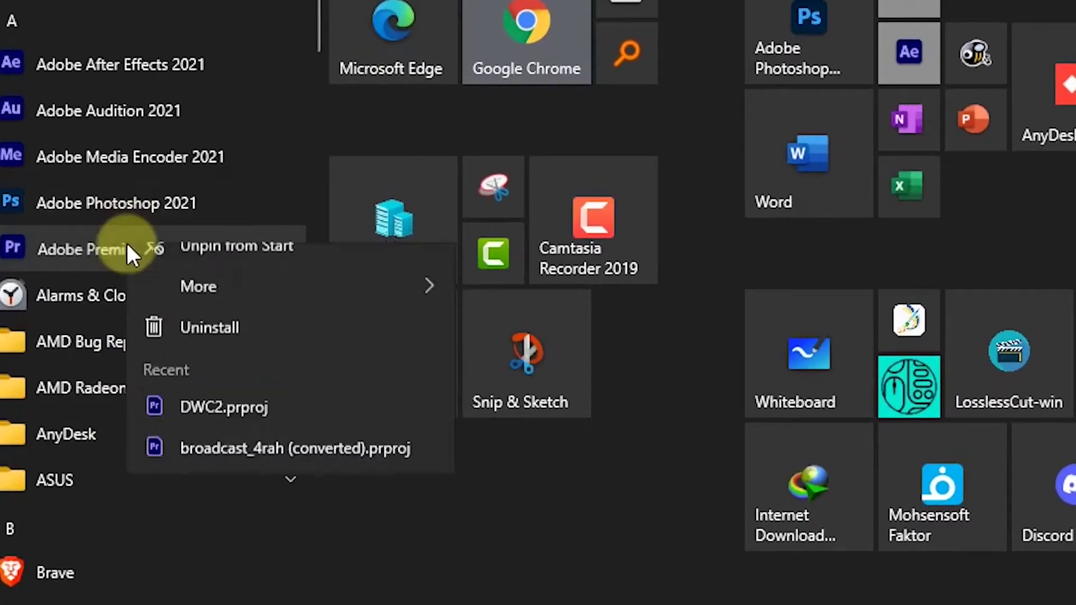
right_click(93, 251)
click(81, 251)
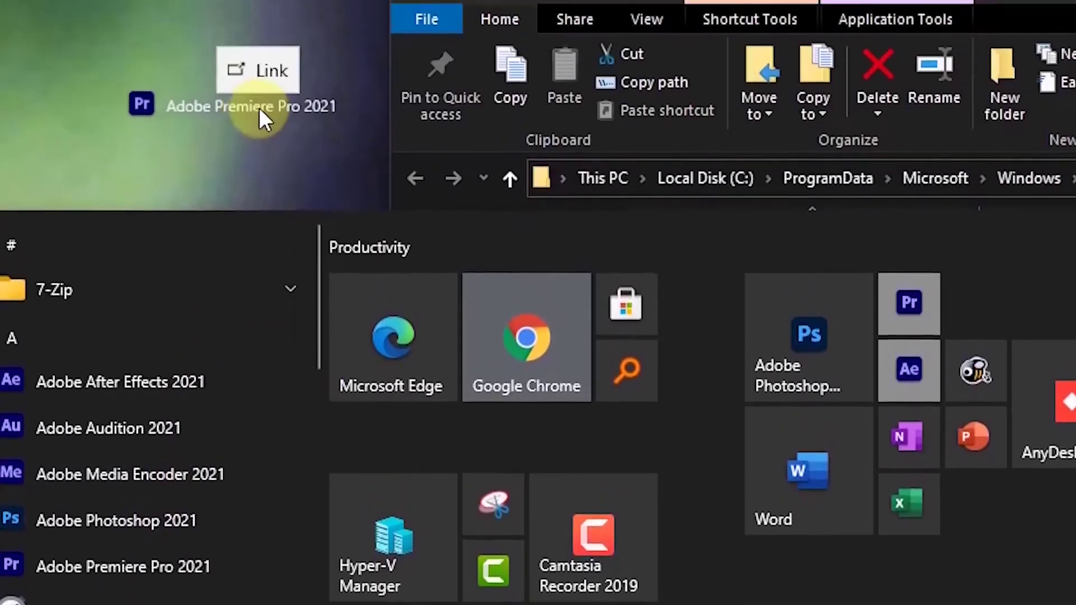
drag(264, 120, 259, 143)
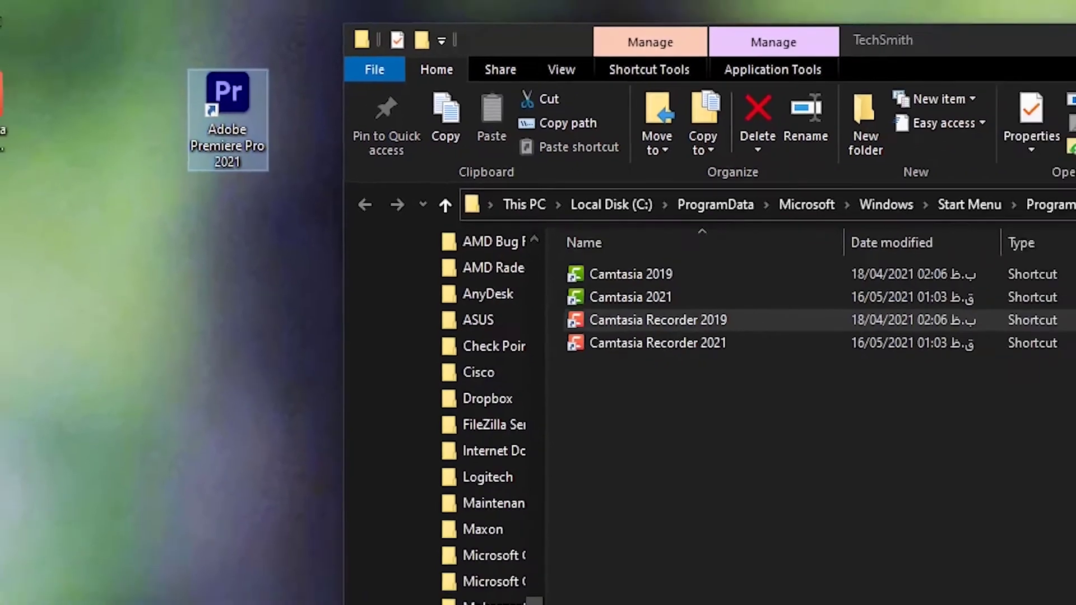
- Move the Premiere Pro shortcut beneath the Camtasia Recorder shortcut on the desktop
key(super)
click(324, 112)
drag(164, 86, 13, 162)
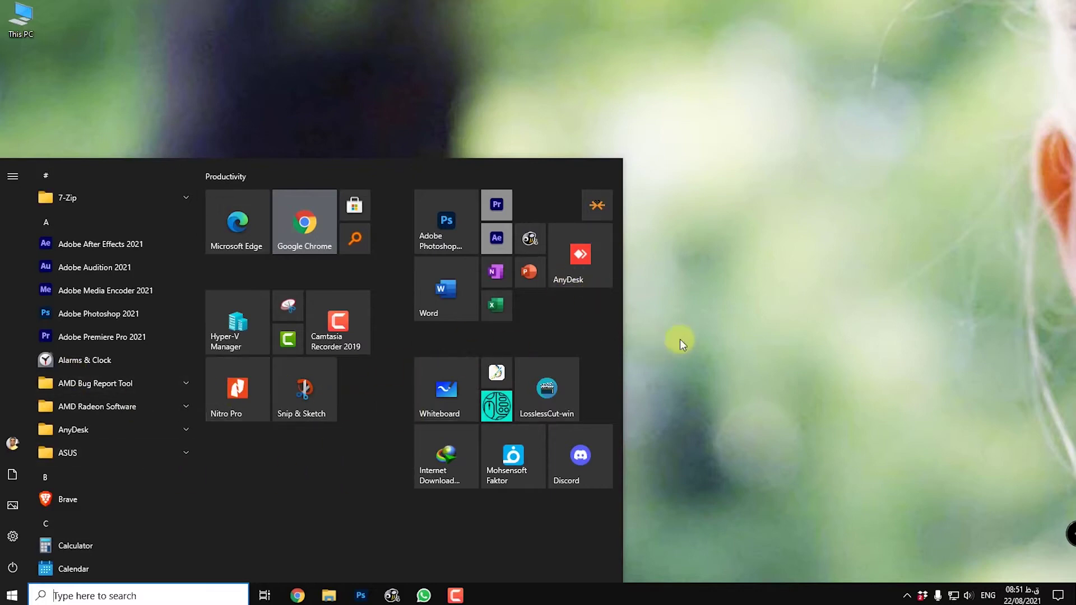
- Drag the Start menu's right and top edges to make it larger
mouse_move(624, 329)
mouse_down()
mouse_move(1053, 336)
mouse_move(622, 343)
mouse_up()
drag(379, 158, 418, 115)
- Use the alphabet index to jump to the L section and expand the Logitech folder
scroll(73, 210, down, 5)
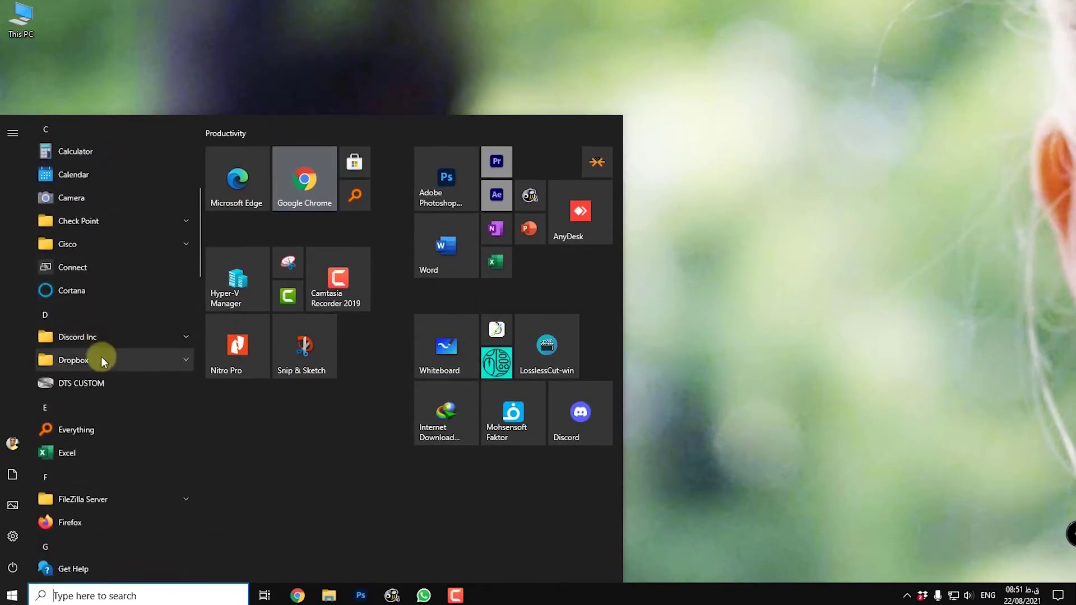
scroll(82, 419, up, 6)
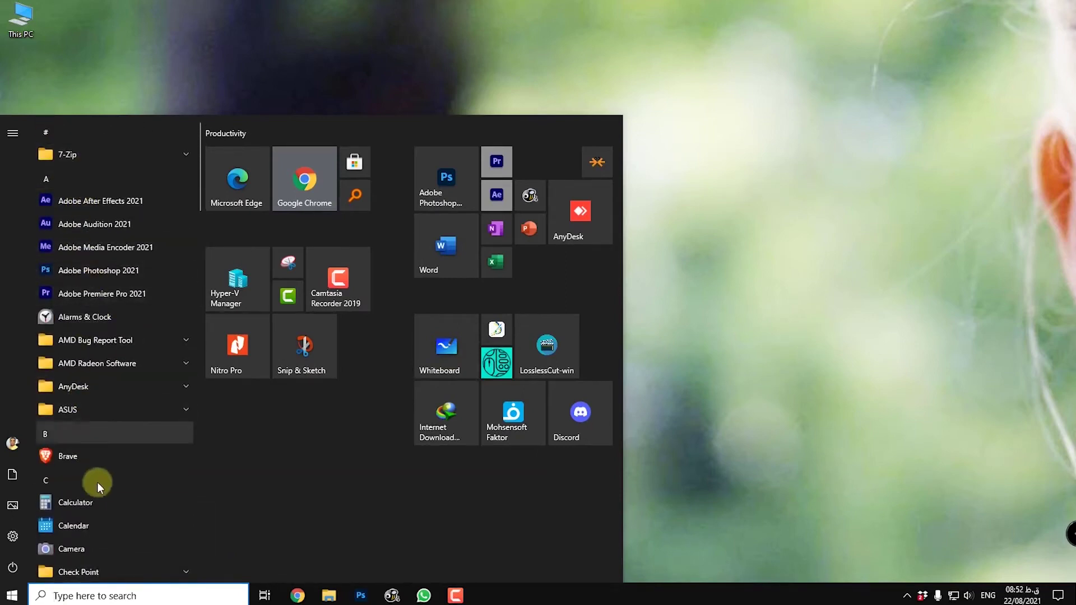
scroll(62, 286, down, 2)
scroll(66, 303, down, 10)
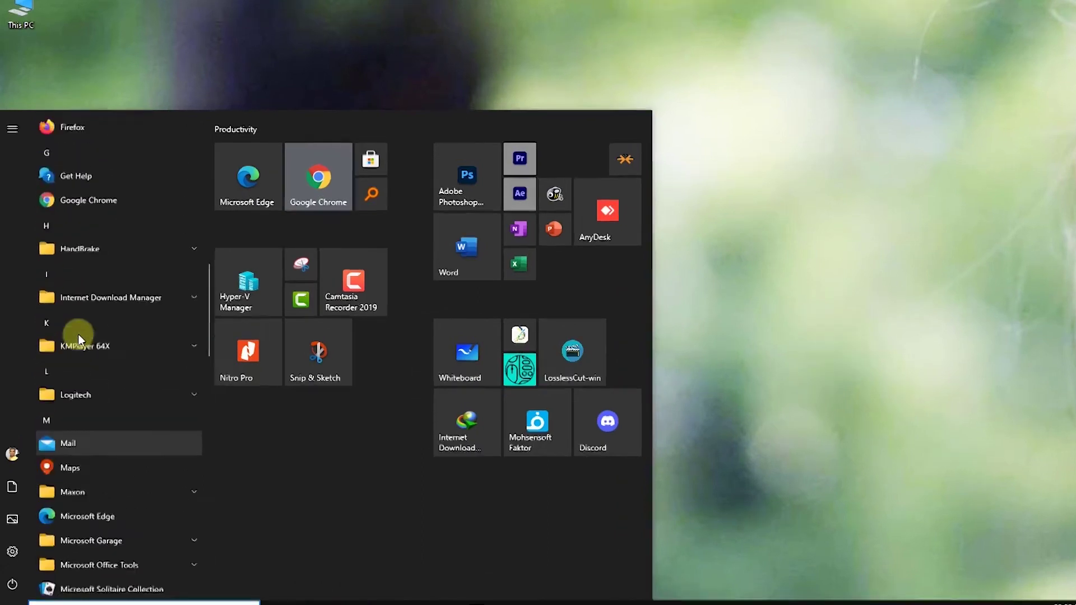
scroll(78, 334, up, 12)
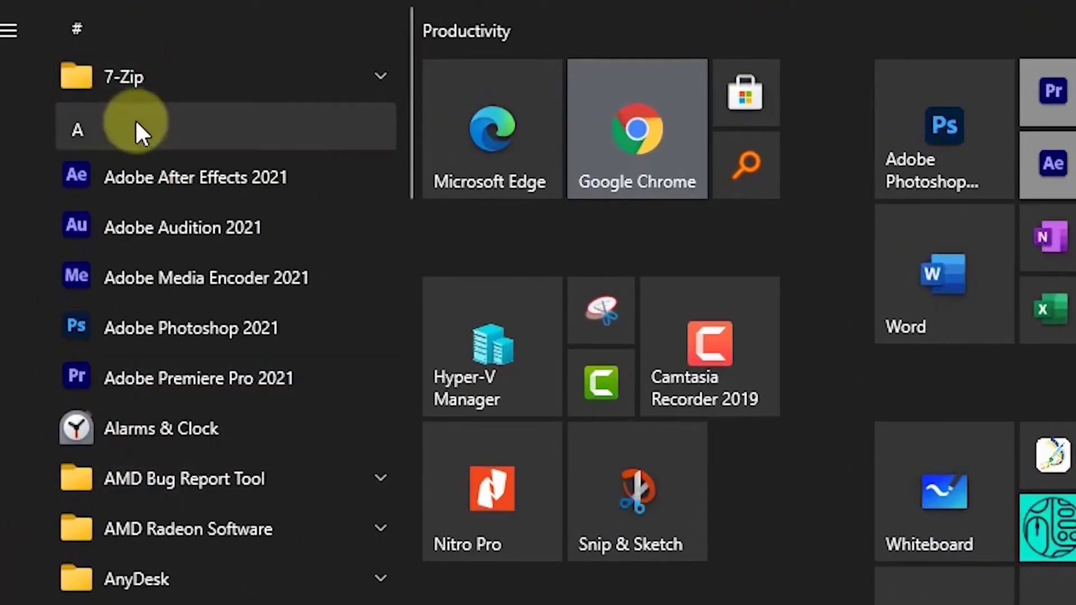
click(136, 125)
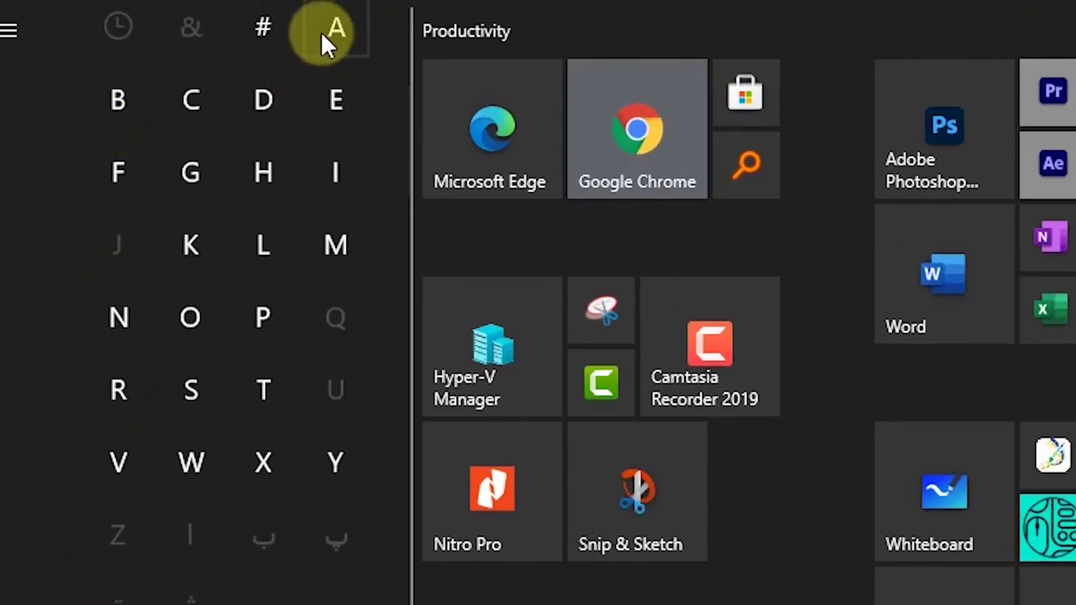
scroll(228, 594, down, 3)
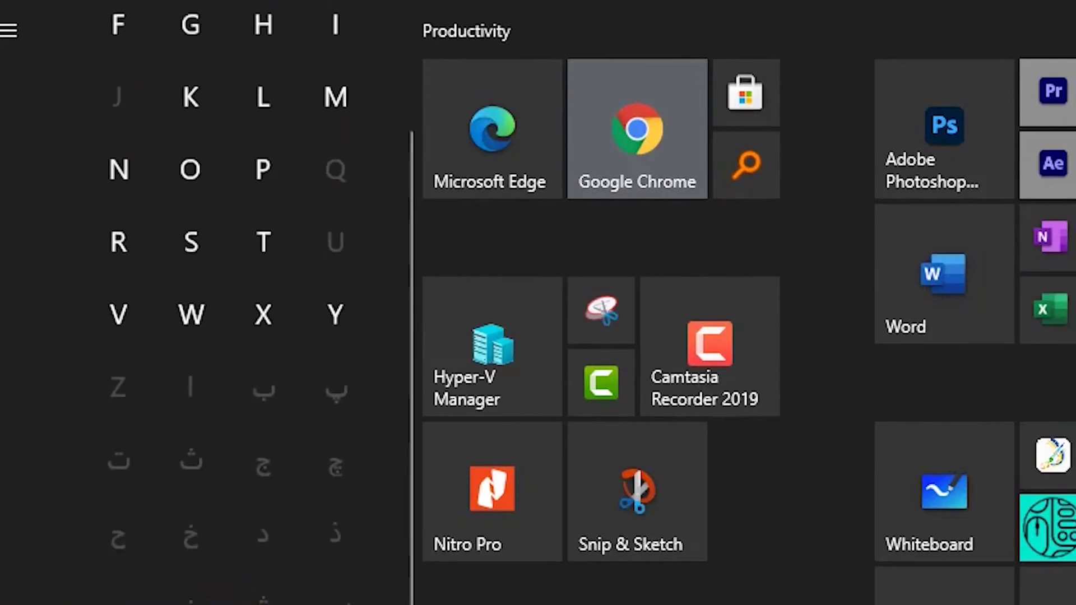
scroll(228, 303, up, 3)
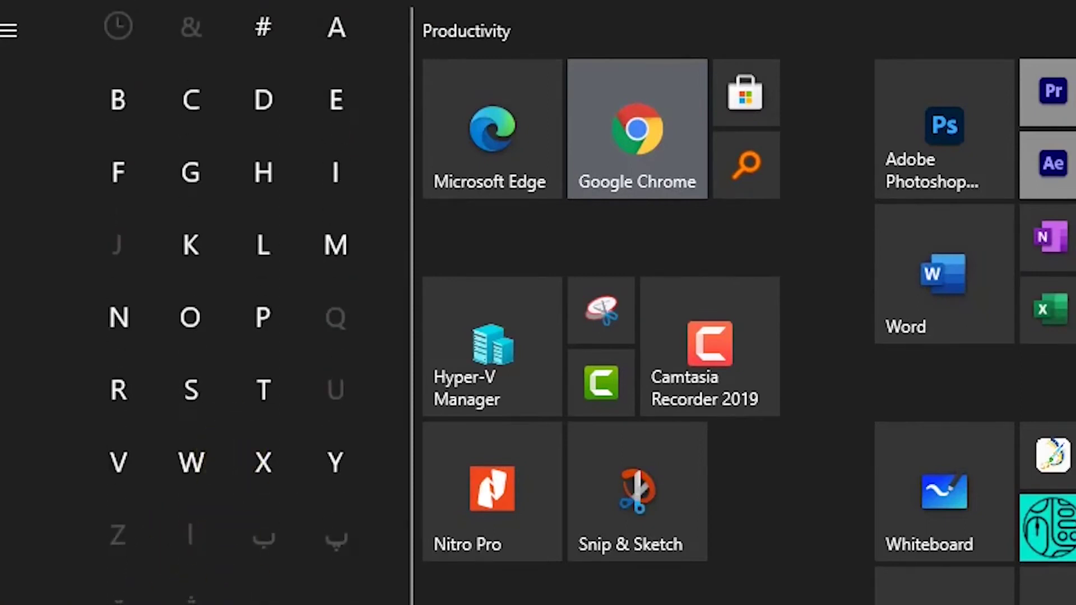
click(216, 259)
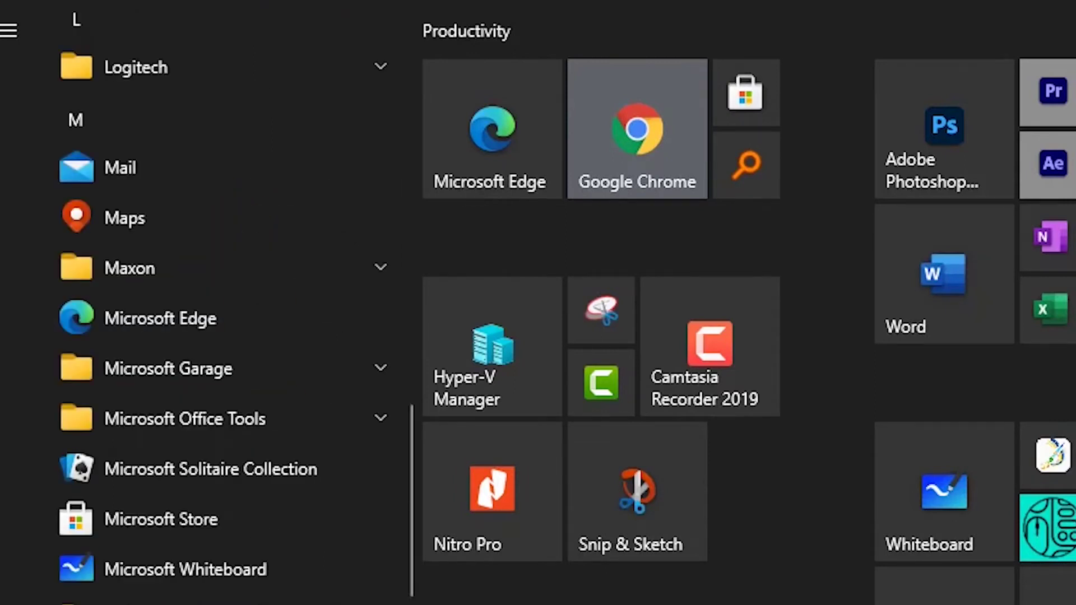
click(178, 69)
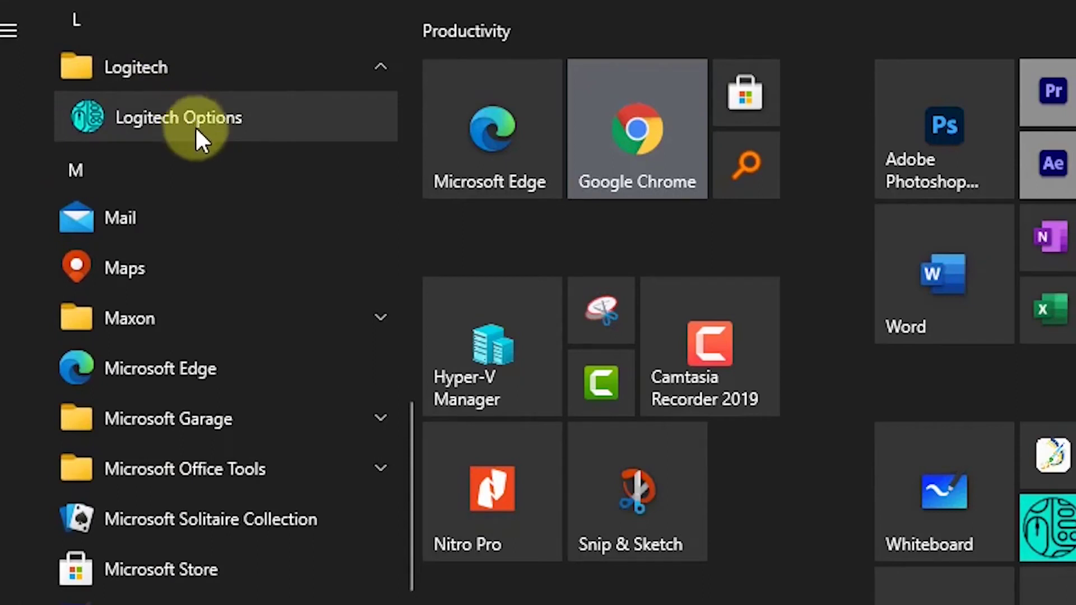
click(229, 172)
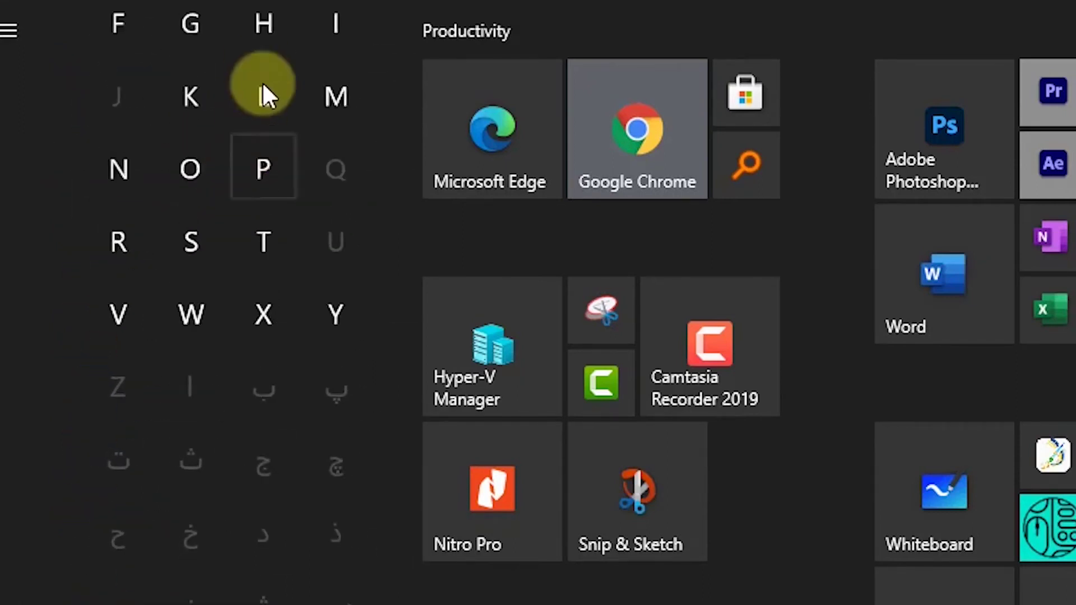
- Pin HandBrake from the G section to Start and place its tile below Nitro Pro
click(190, 35)
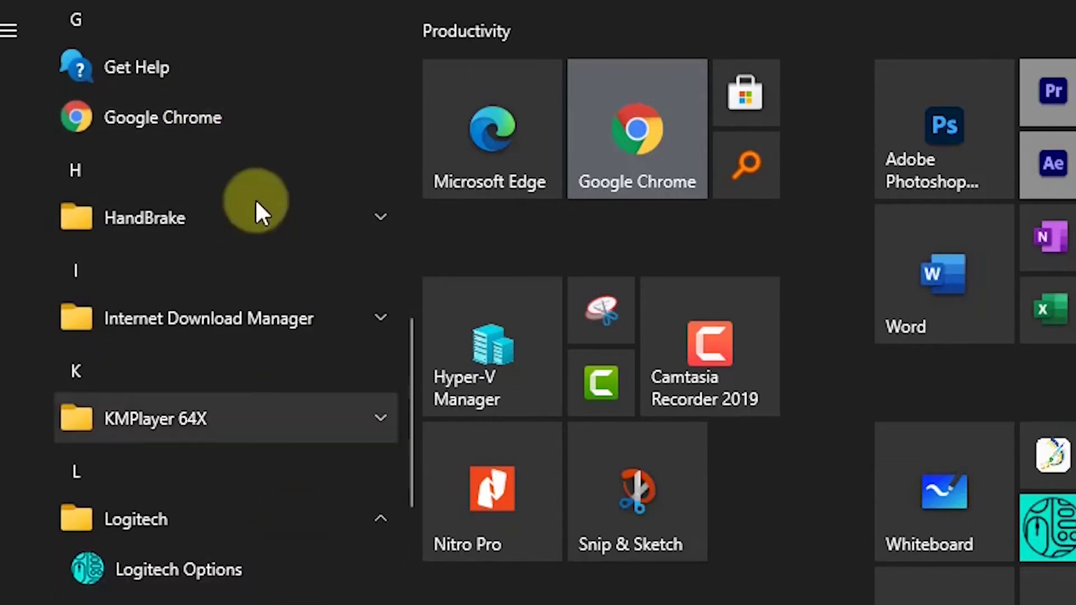
click(140, 209)
right_click(148, 262)
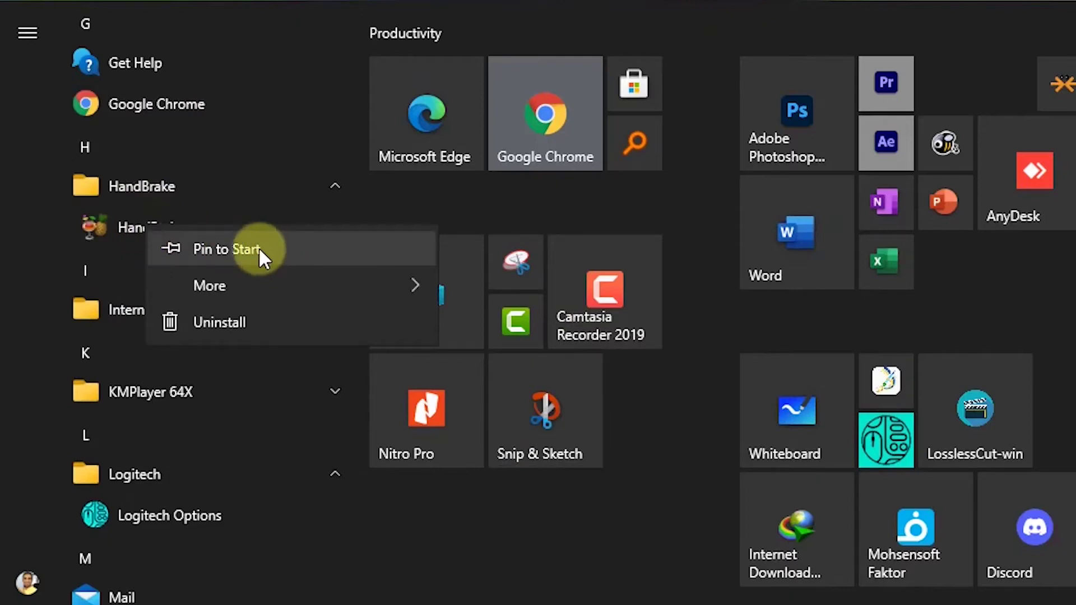
click(258, 247)
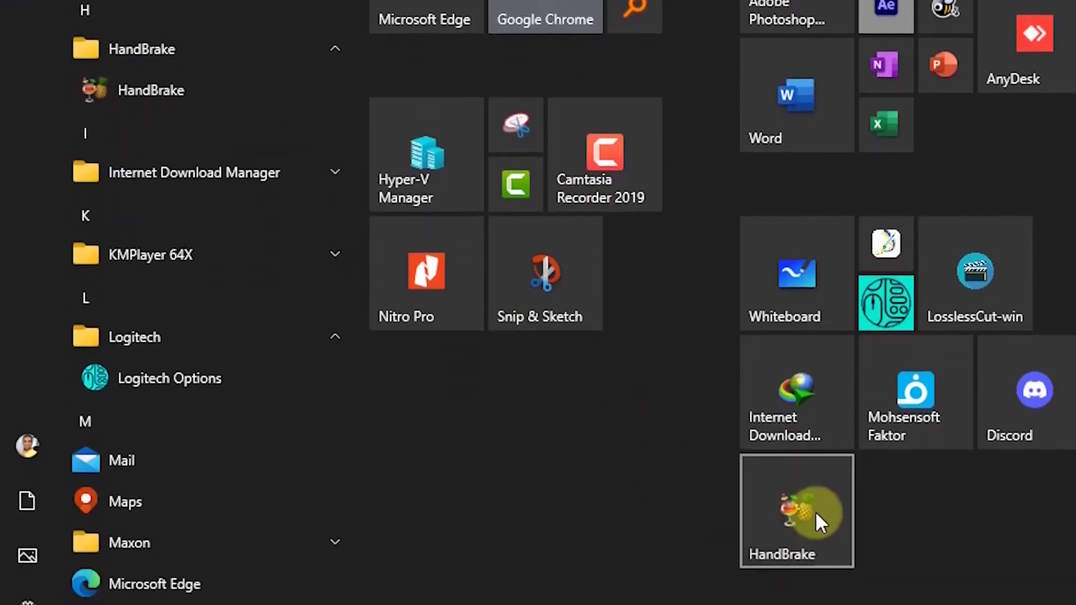
mouse_move(809, 520)
mouse_down()
mouse_move(835, 552)
mouse_move(876, 504)
mouse_move(893, 392)
mouse_move(937, 280)
mouse_move(556, 408)
mouse_up()
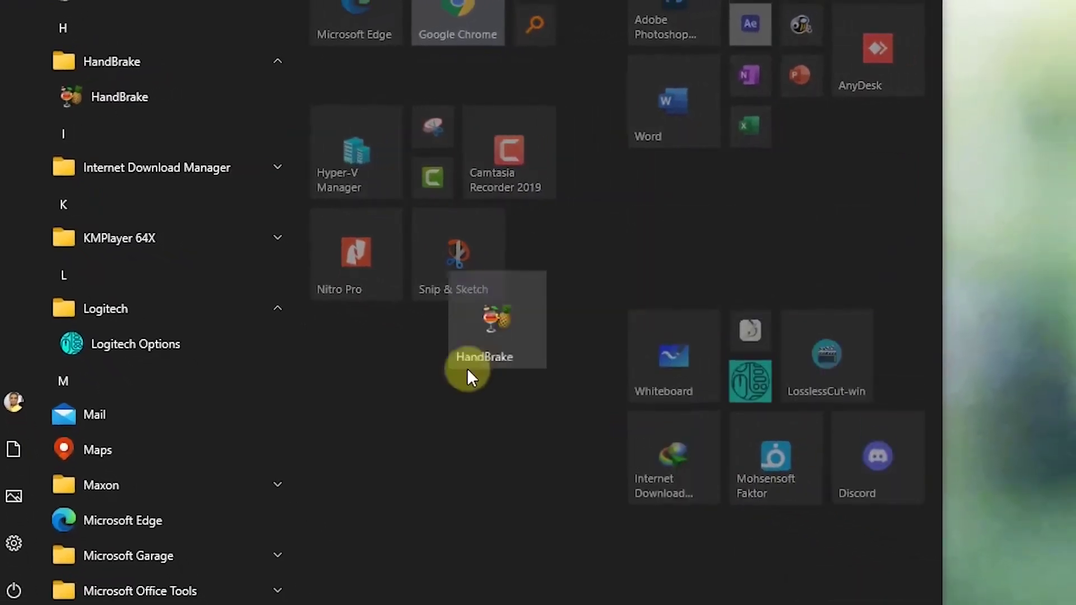
drag(468, 371, 367, 403)
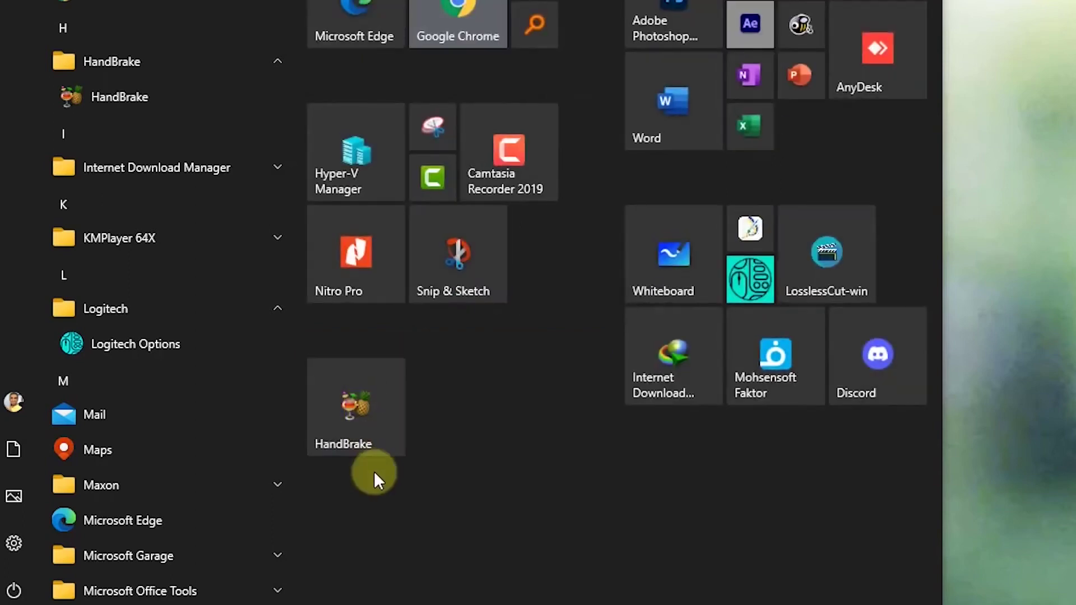
- Name the new tile group 'Edit' and resize the HandBrake tile to Small
click(344, 338)
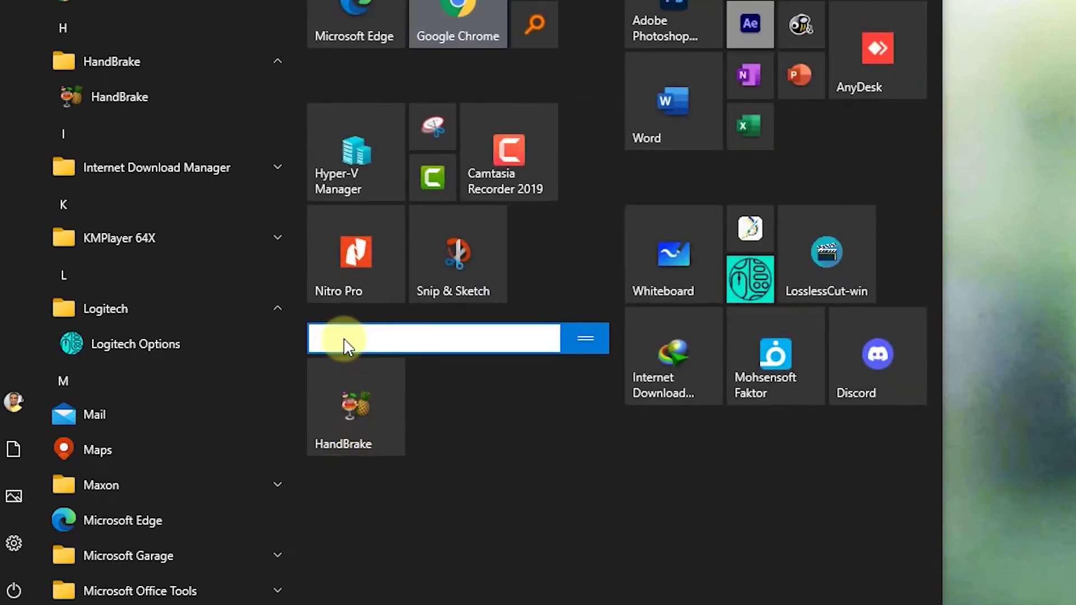
text(Edit)
right_click(360, 405)
mouse_move(555, 450)
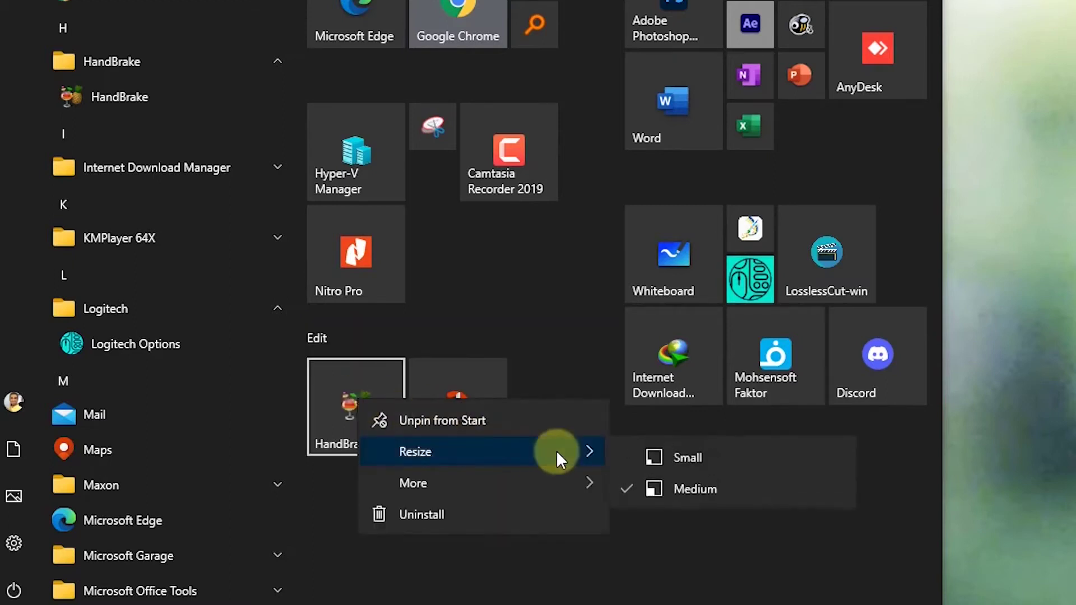
click(648, 457)
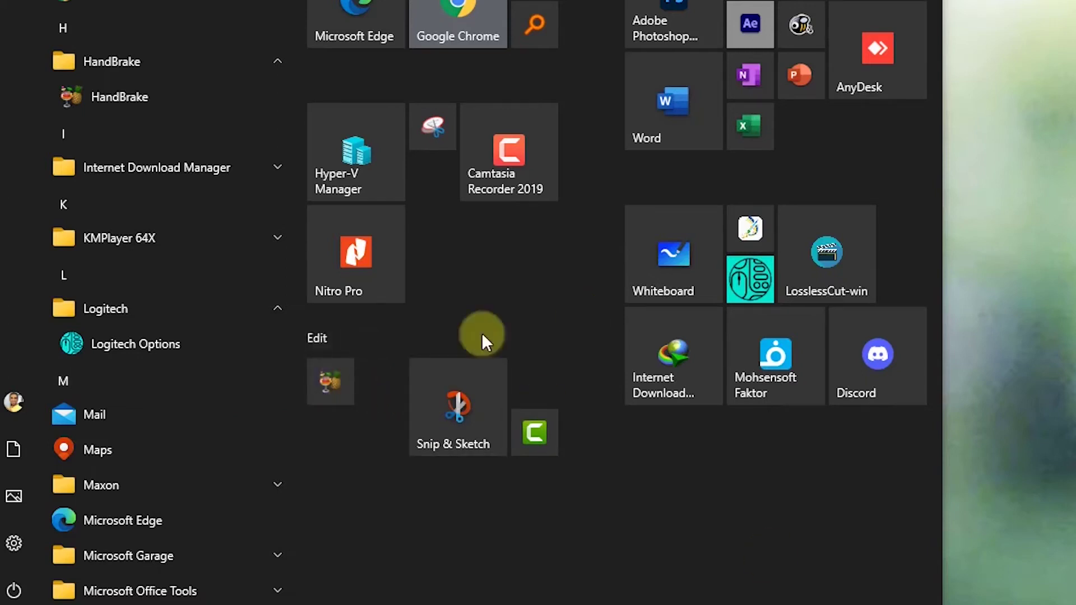
right_click(324, 380)
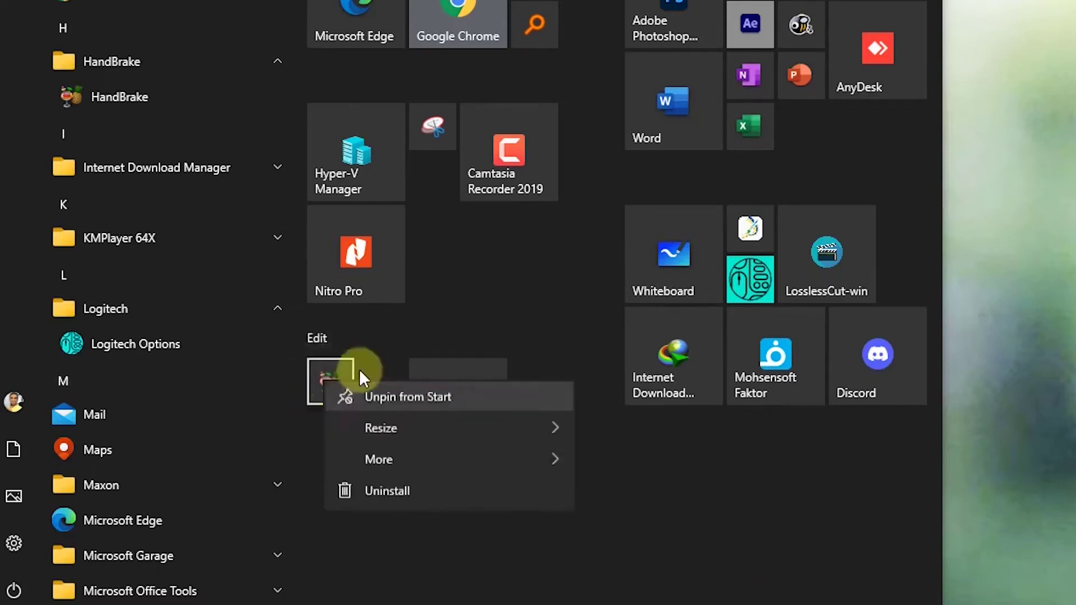
mouse_move(458, 425)
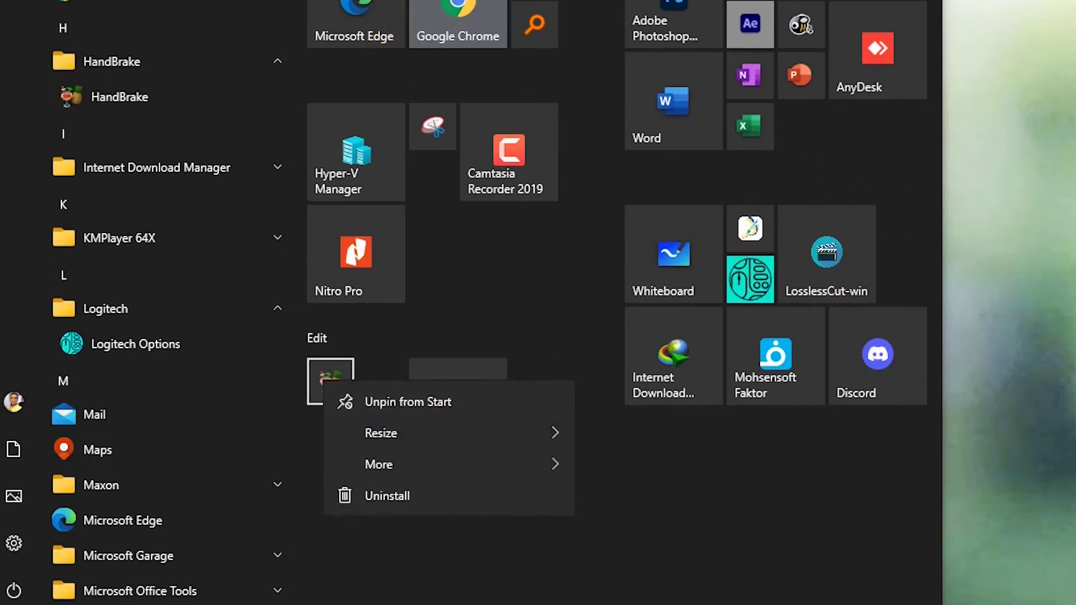
- Resize the Microsoft Store tile to Wide, then Large, and finally back to Small
scroll(528, 48, up, 2)
right_click(535, 58)
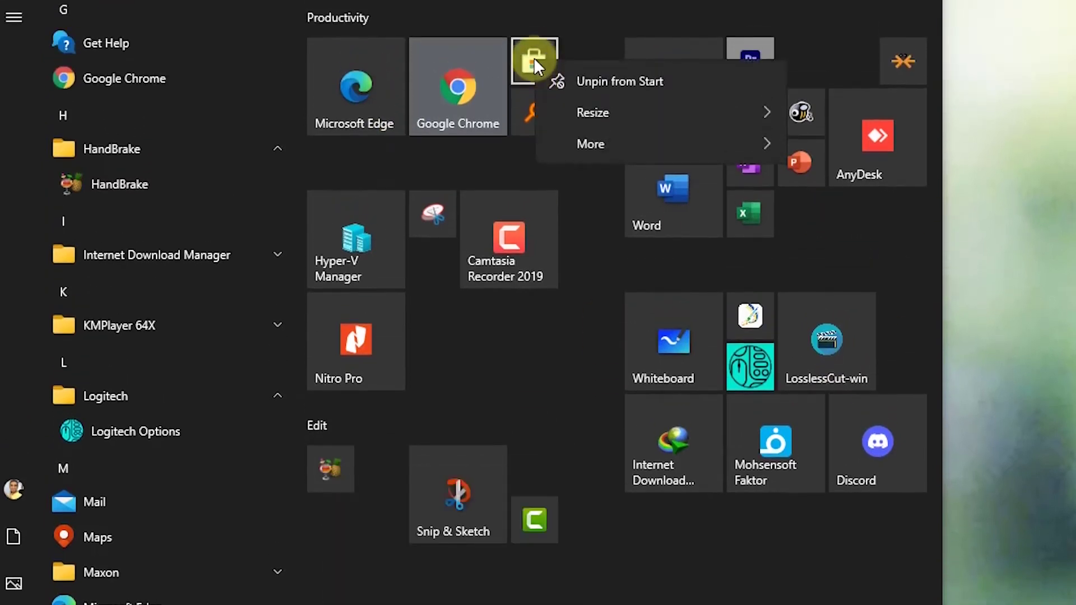
mouse_move(648, 108)
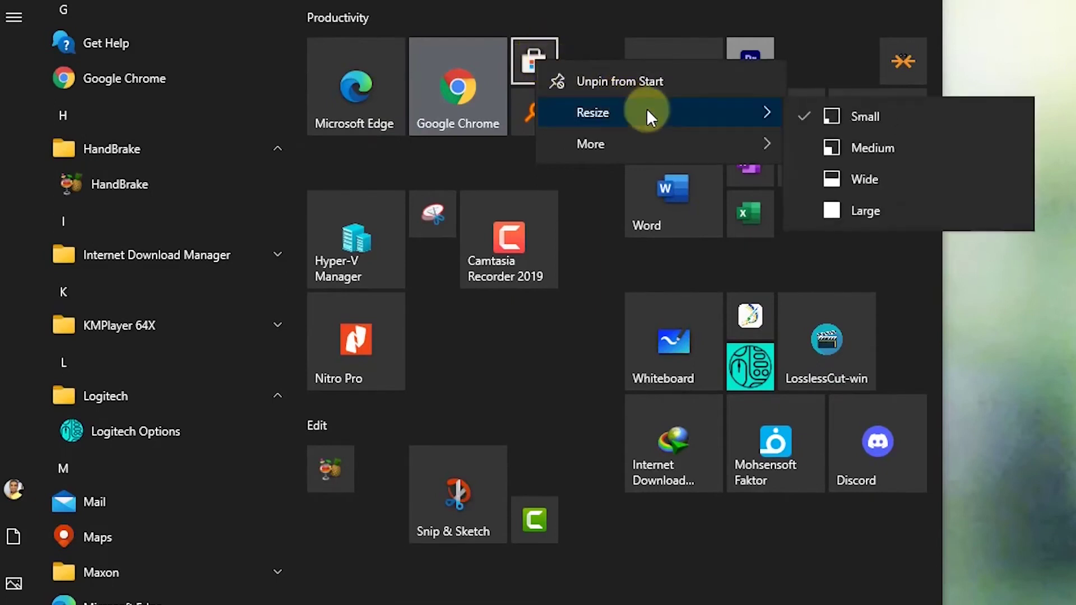
click(889, 181)
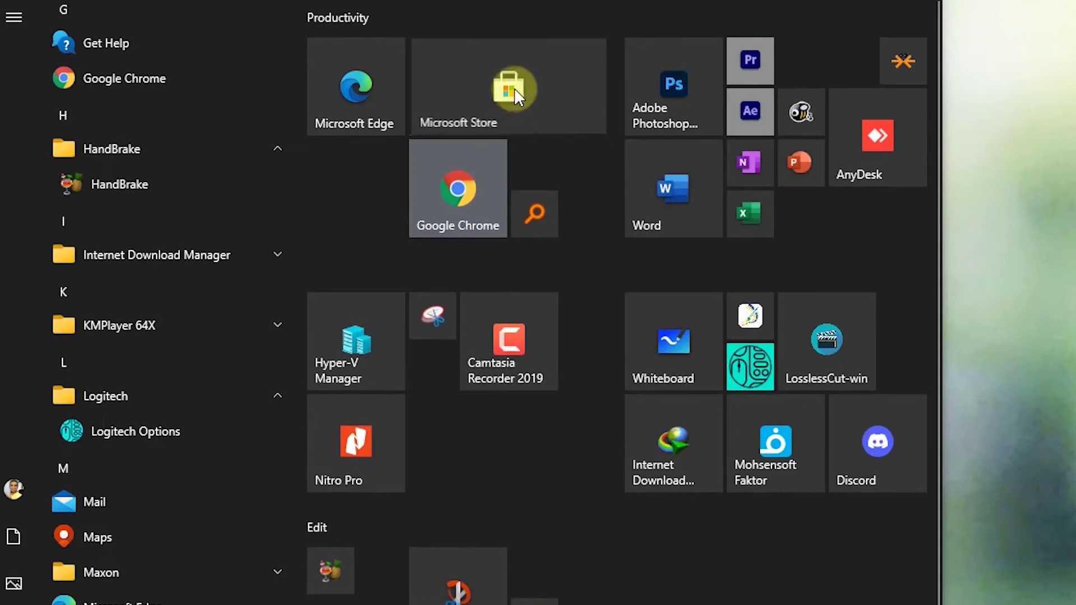
right_click(513, 88)
mouse_move(695, 147)
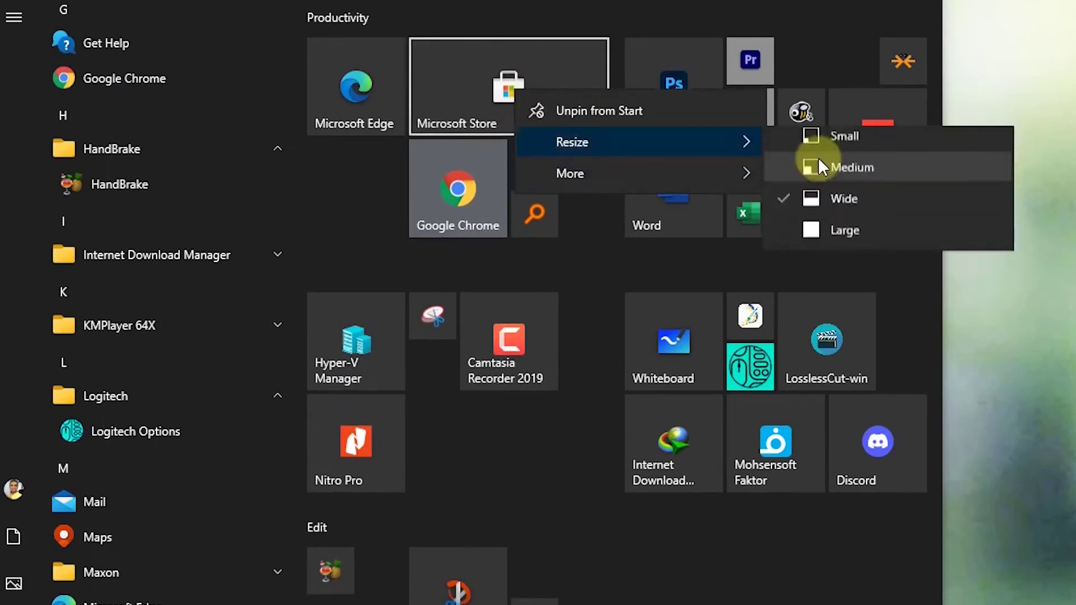
click(862, 242)
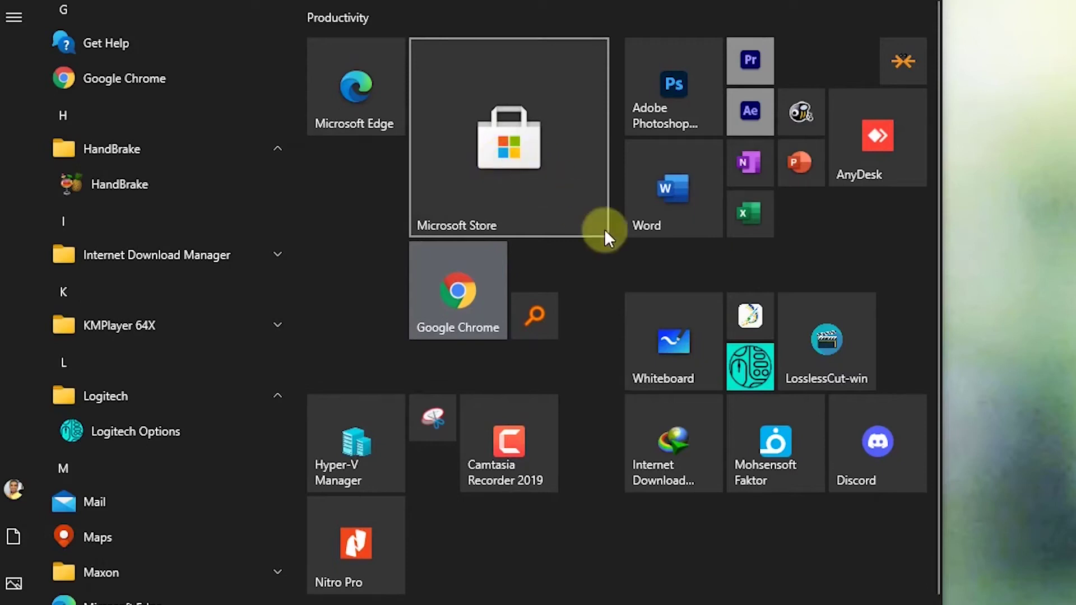
right_click(521, 137)
mouse_move(644, 182)
click(886, 191)
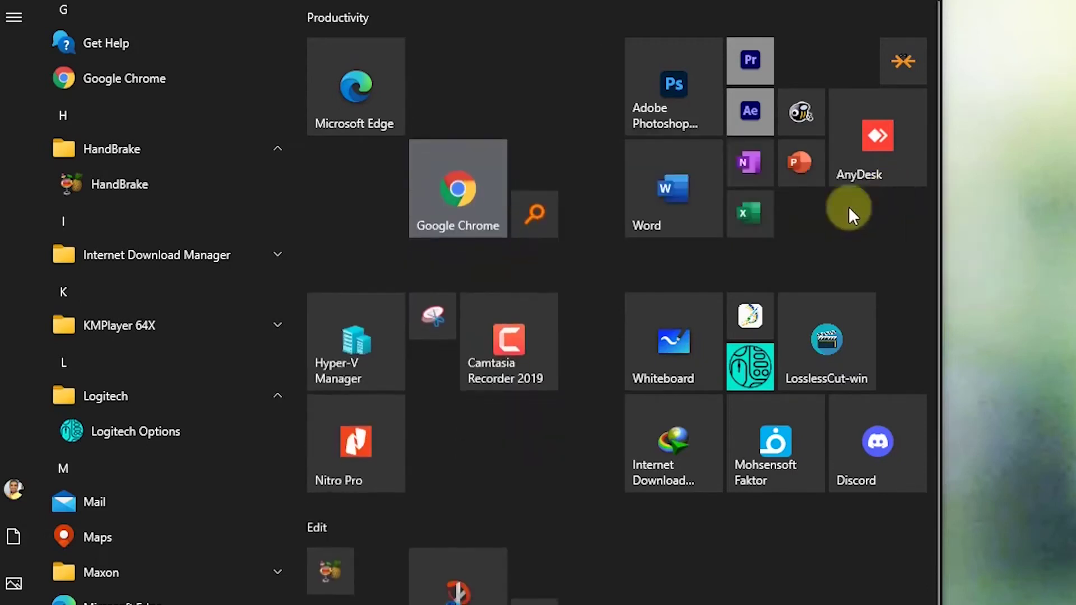
- Move Google Chrome beside Microsoft Edge, then unpin HandBrake and re-pin it from the app list
drag(471, 190, 470, 75)
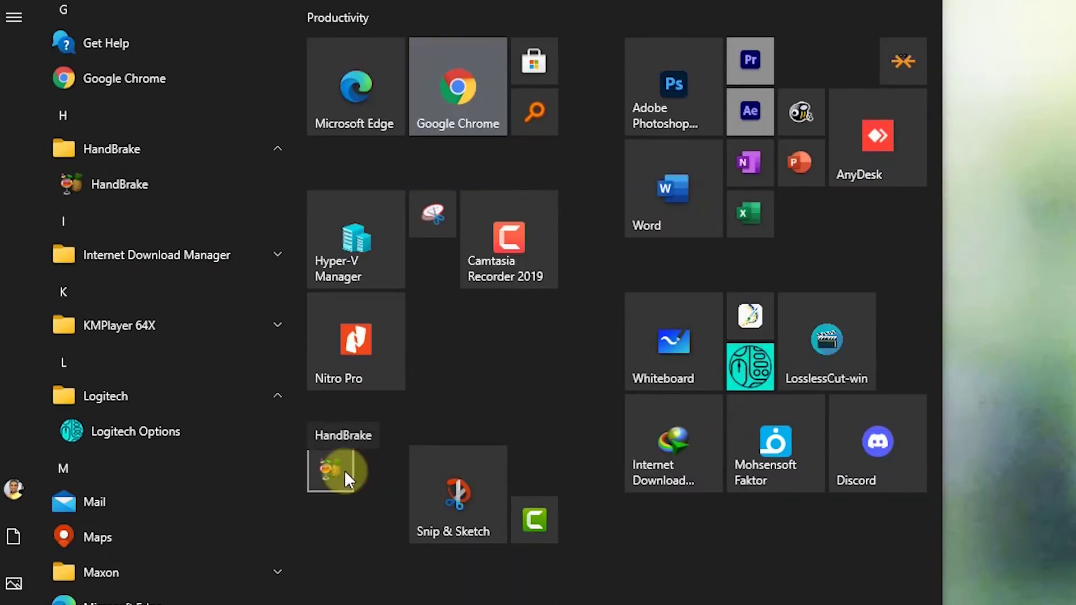
right_click(330, 478)
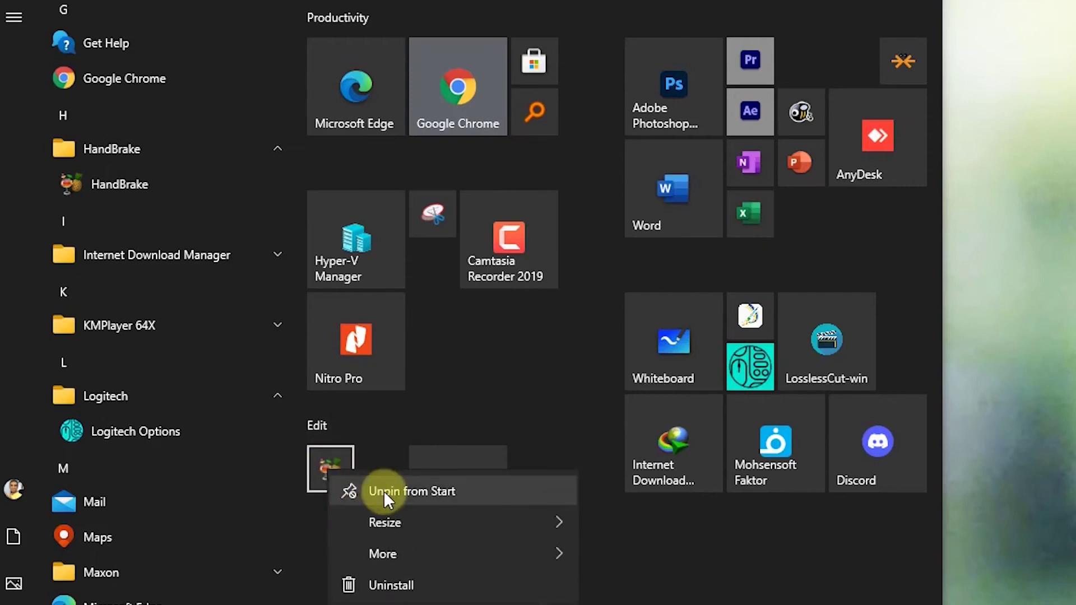
click(409, 490)
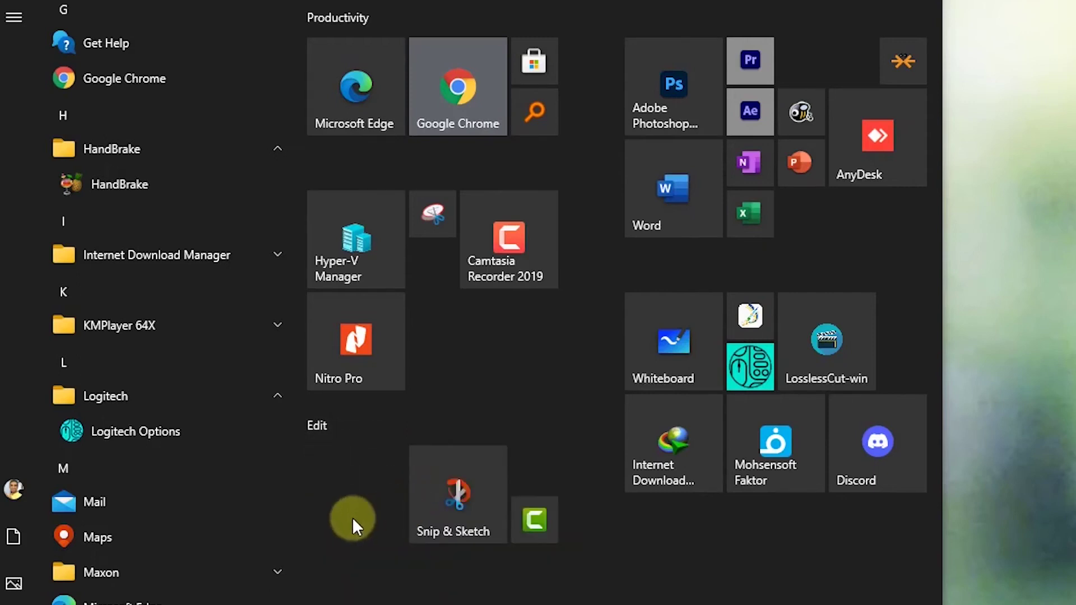
right_click(89, 180)
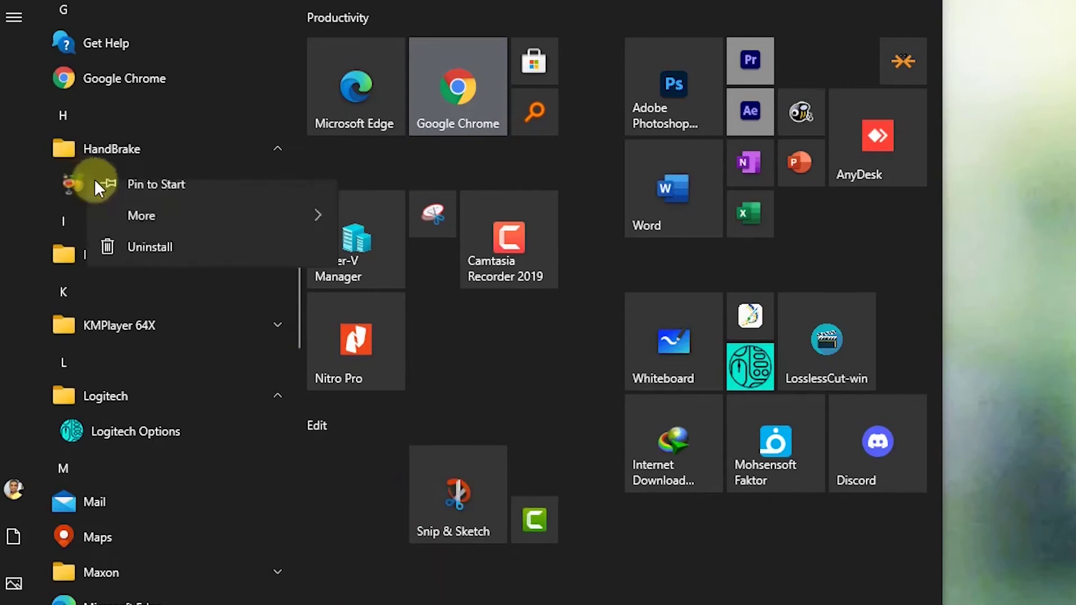
click(168, 201)
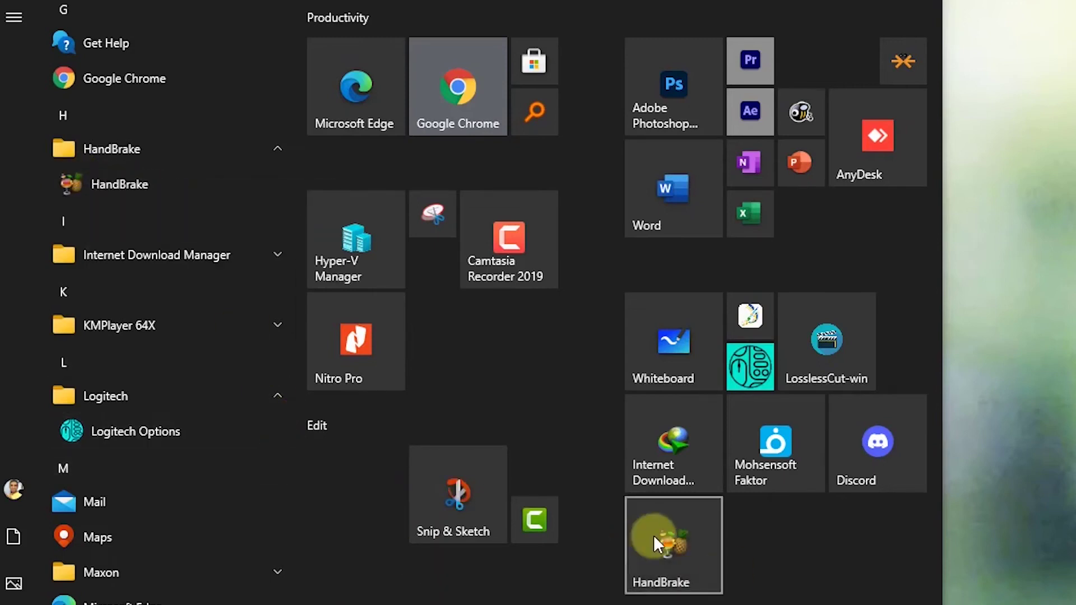
- Pin HandBrake to the taskbar from its tile's More submenu
right_click(654, 535)
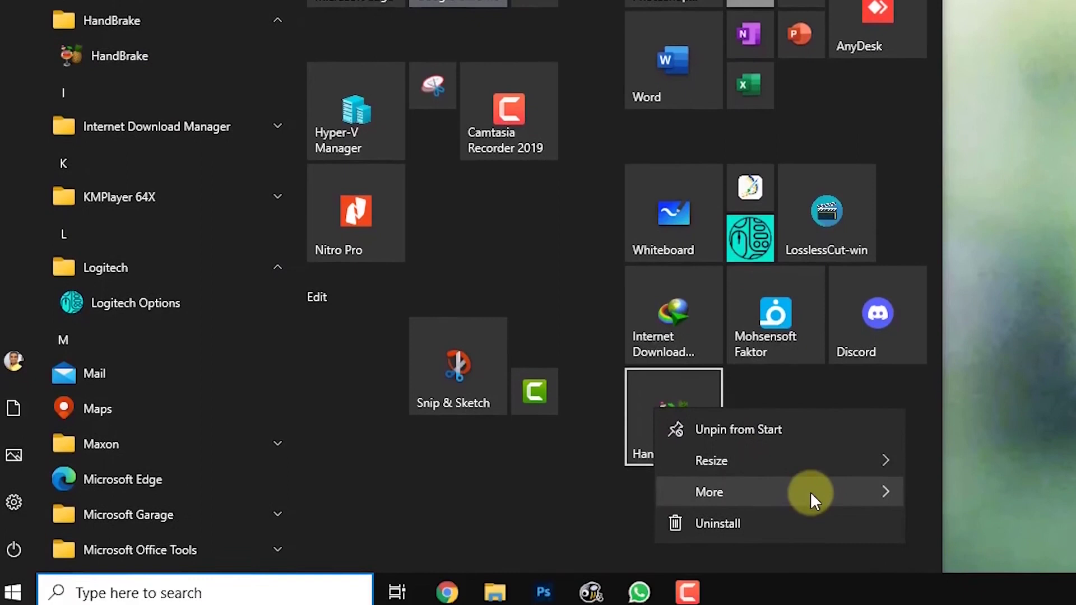
mouse_move(810, 492)
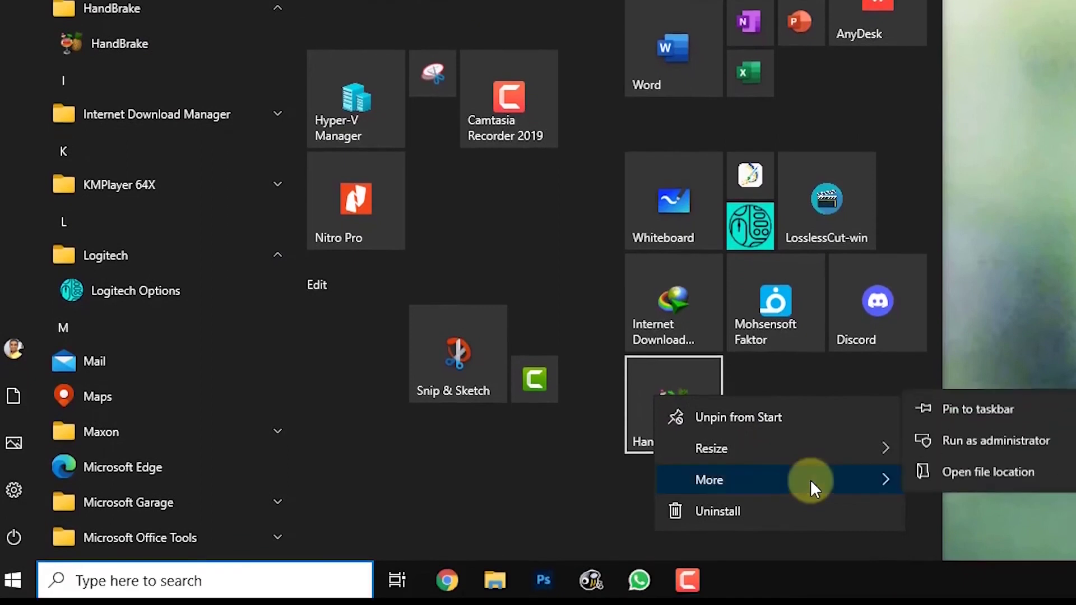
click(990, 411)
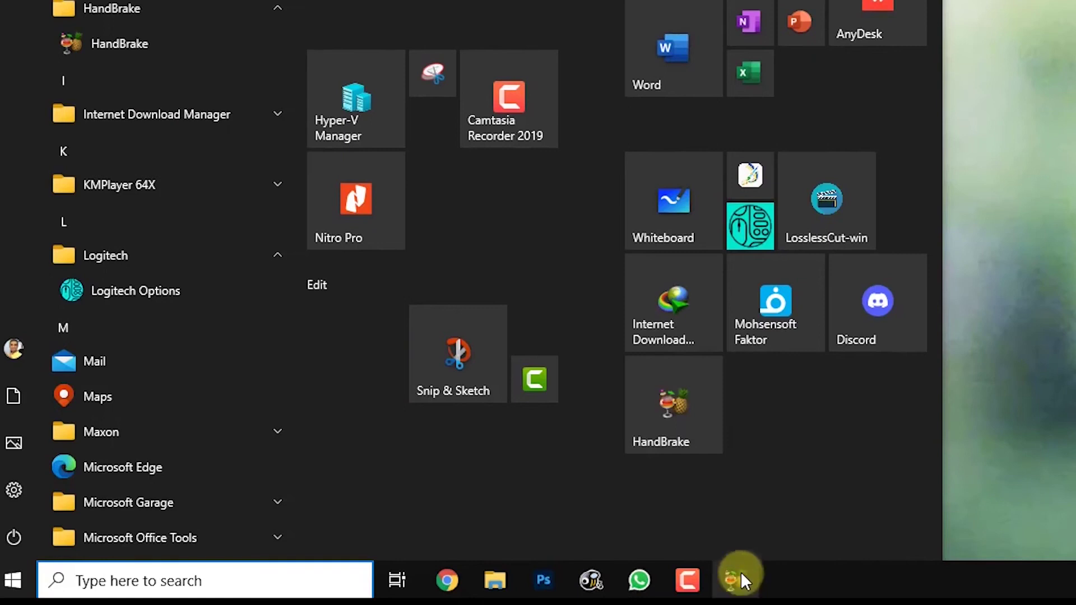
- Bring up the Uninstall window for HandBrake from its tile's menu
right_click(677, 415)
mouse_move(887, 468)
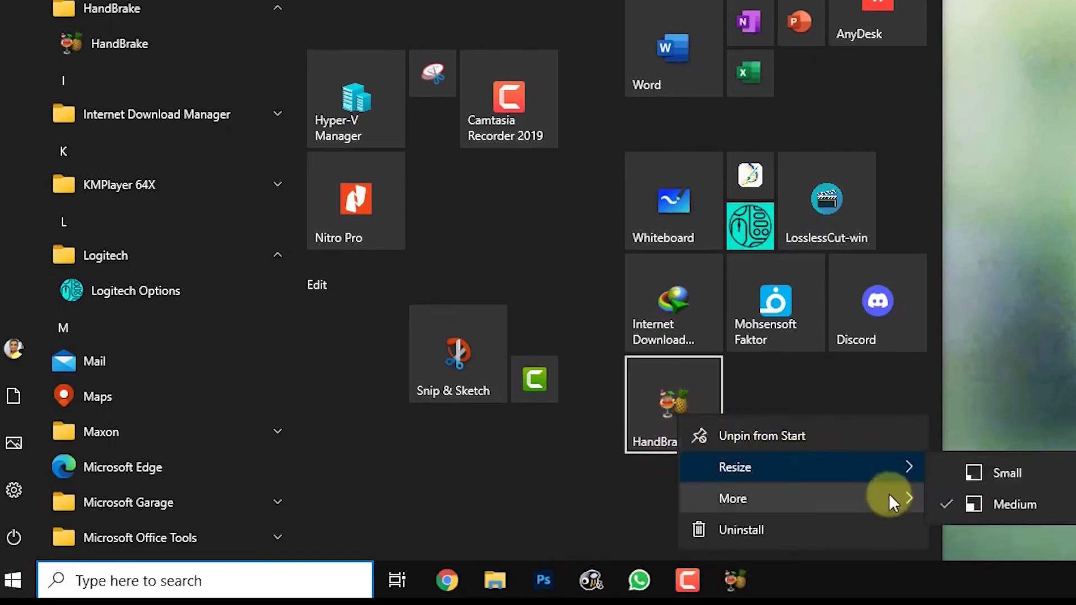
mouse_move(888, 493)
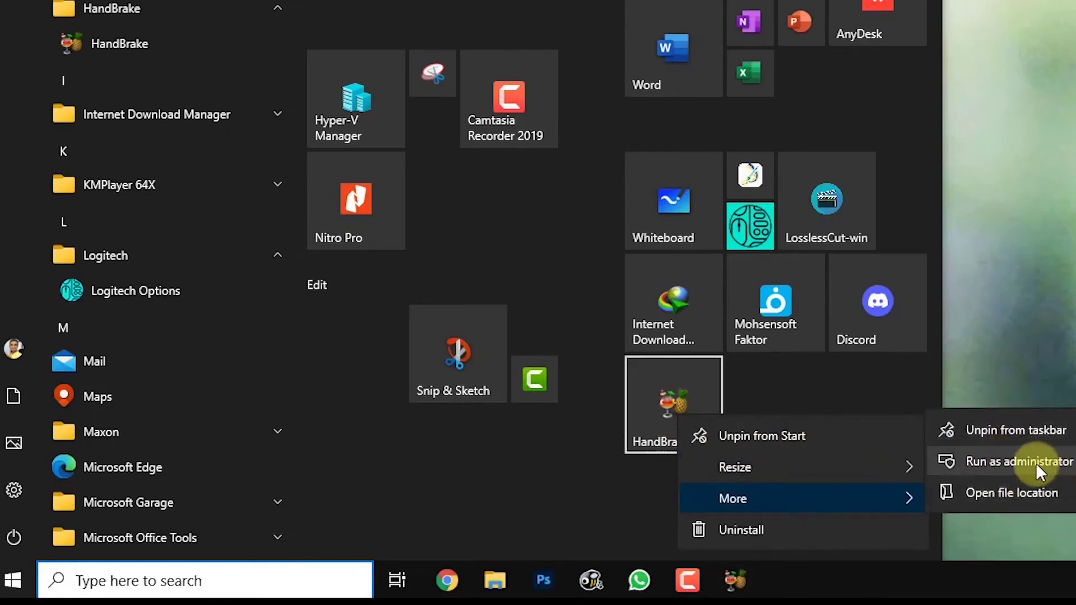
right_click(708, 380)
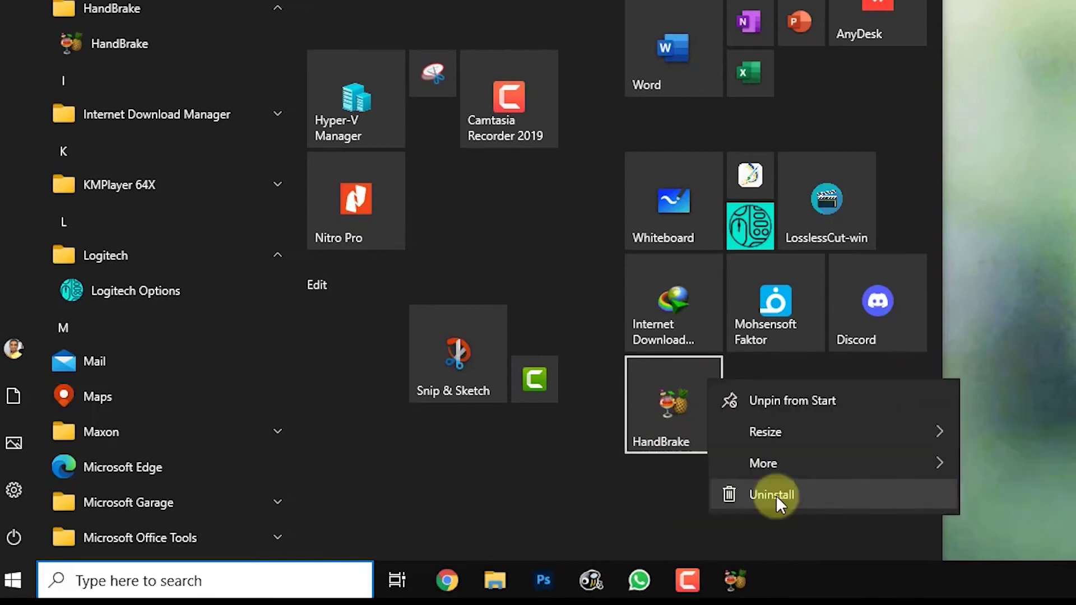
click(776, 495)
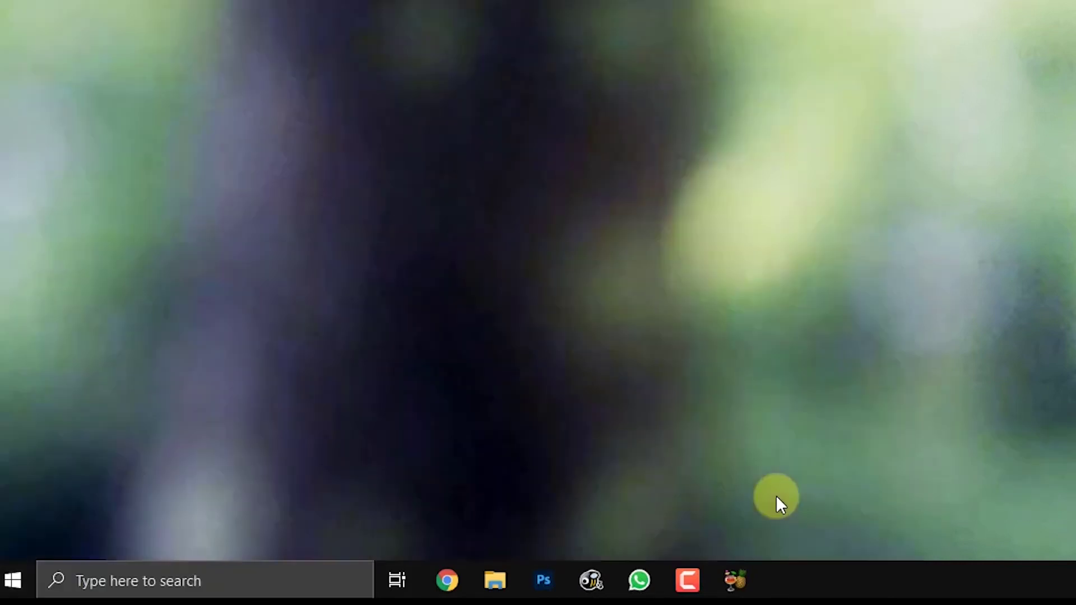